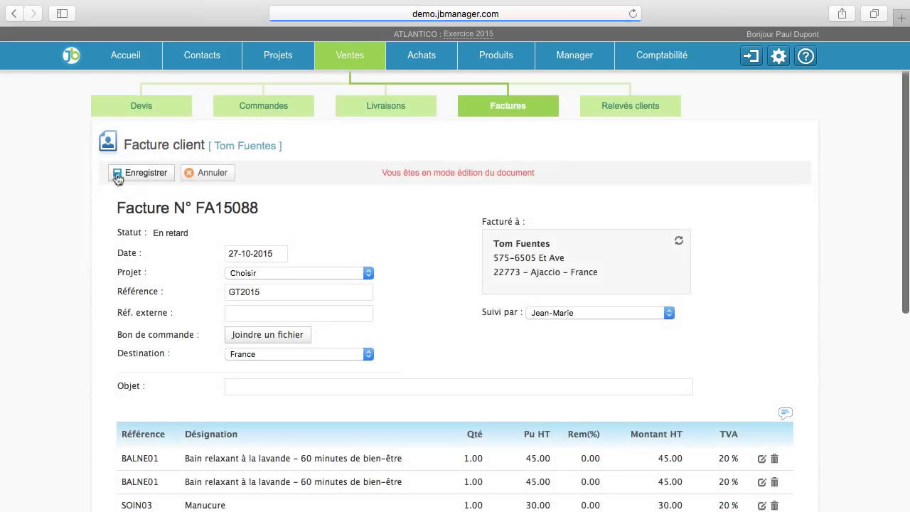
Open the list editor for the Destination field in the Facturation preferences.
{"action": "left_click", "coordinate": [271, 354]}
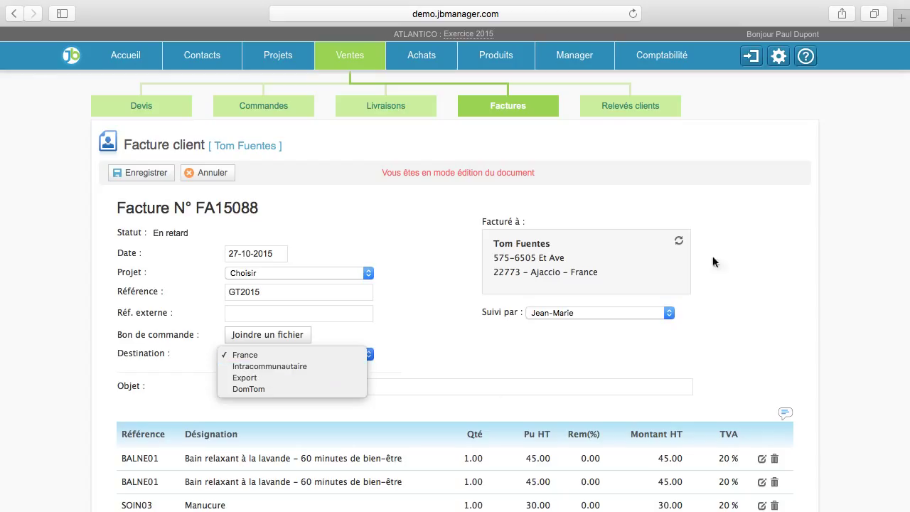
{"action": "left_click", "coordinate": [779, 57]}
{"action": "left_click", "coordinate": [780, 59]}
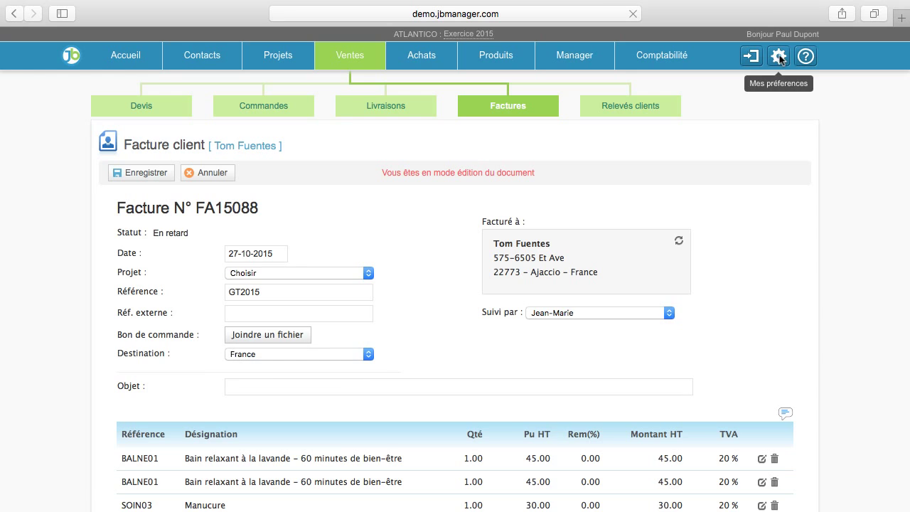
{"action": "left_click", "coordinate": [138, 147]}
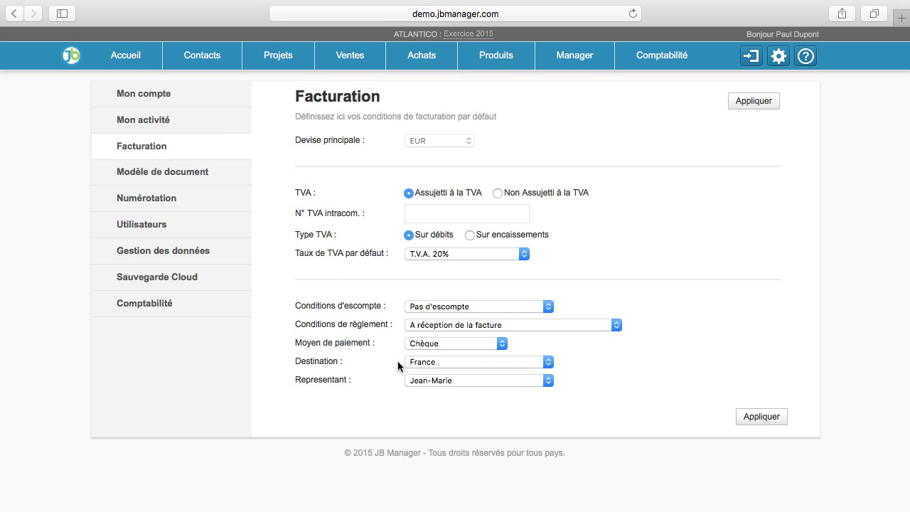
{"action": "left_click", "coordinate": [430, 364]}
{"action": "left_click", "coordinate": [436, 352]}
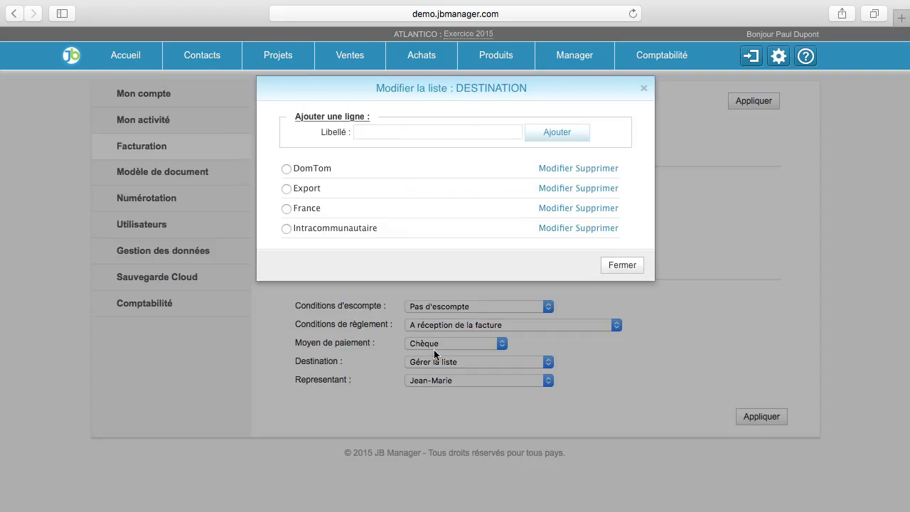
Add a new destination labelled "Belgique" to the list.
{"action": "left_click", "coordinate": [432, 131]}
{"action": "type", "text": "Belgique"}
{"action": "left_click", "coordinate": [559, 133]}
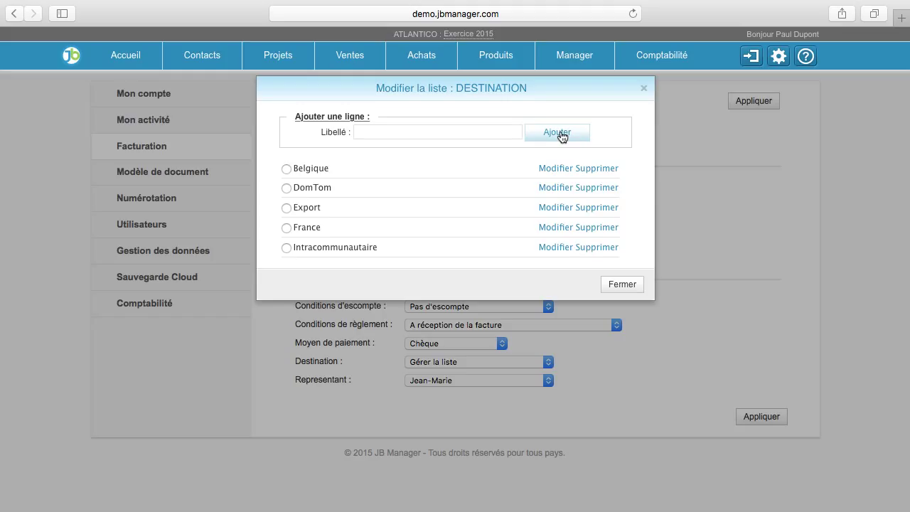
Rename the destination "France" as "France (TVA 20%)".
{"action": "left_click", "coordinate": [556, 227]}
{"action": "type", "text": "(TVA 20%)"}
{"action": "left_click", "coordinate": [551, 134]}
Add the destination "France (TVA 5.5%)" and close the list editor.
{"action": "type", "text": "France (TVA 5.5"}
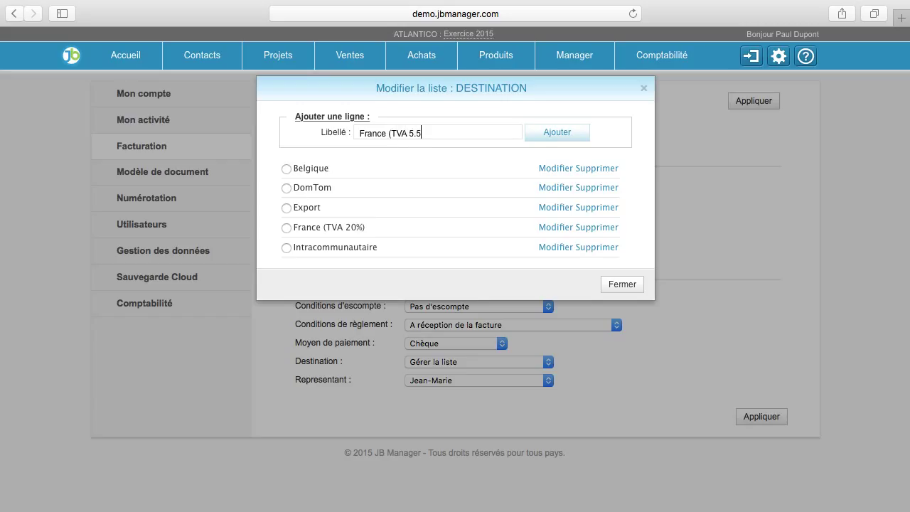
{"action": "type", "text": ")%"}
{"action": "key", "text": "BackSpace"}
{"action": "key", "text": "BackSpace"}
{"action": "type", "text": "%)"}
{"action": "left_click", "coordinate": [556, 135]}
{"action": "left_click", "coordinate": [622, 304]}
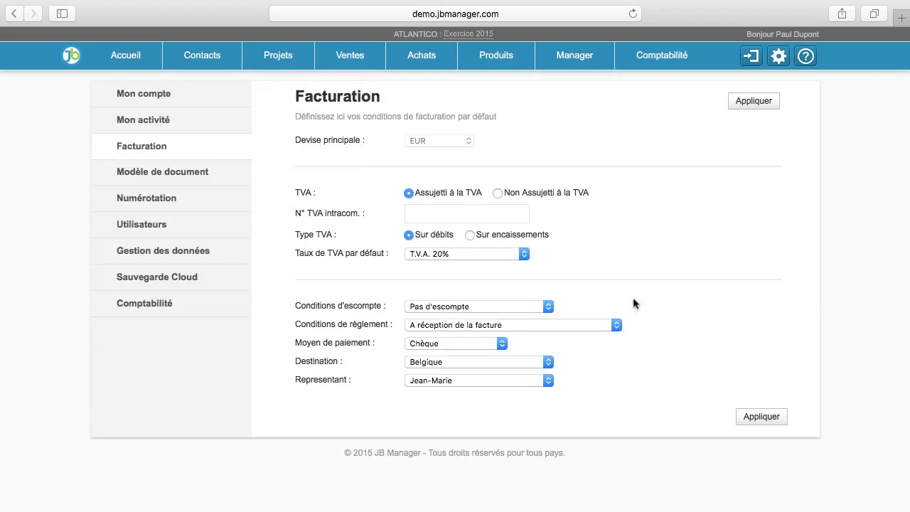
Create a new sales invoice for the client Société des Bains de Mer Atlantico.
{"action": "left_click", "coordinate": [353, 56]}
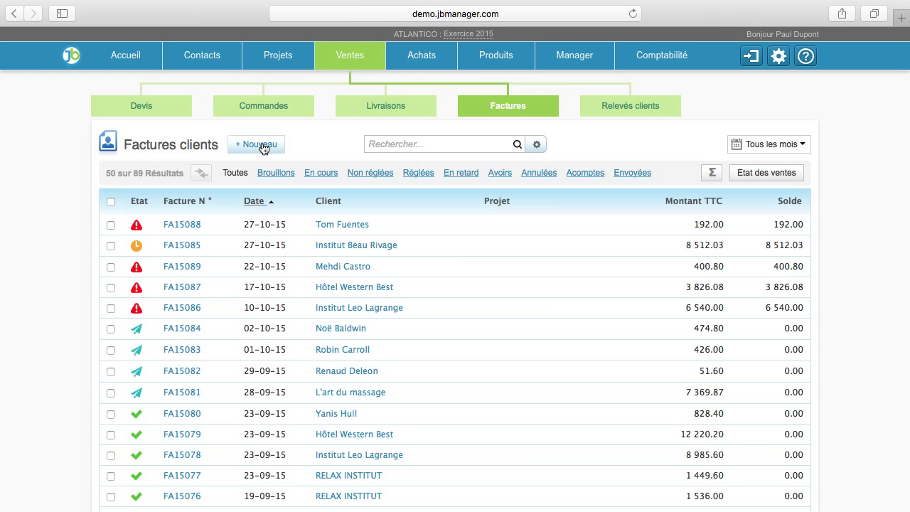
{"action": "left_click", "coordinate": [263, 146]}
{"action": "left_click", "coordinate": [240, 173]}
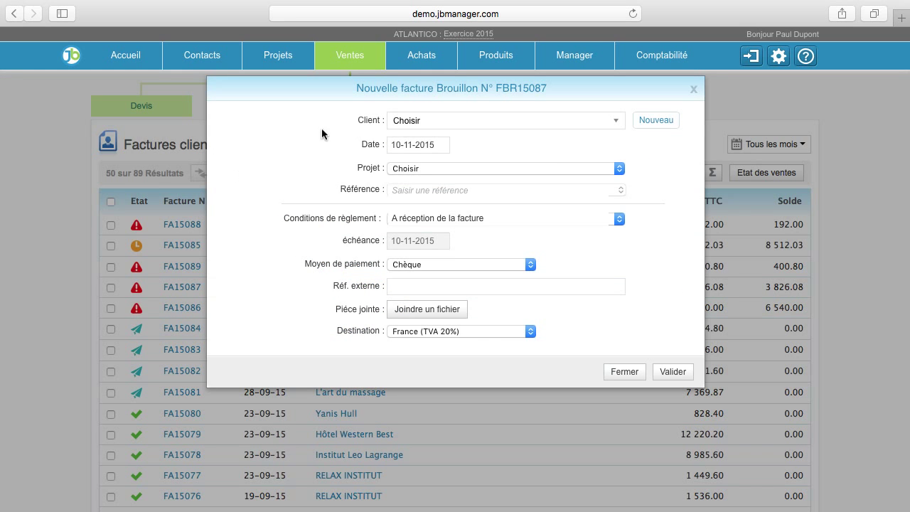
{"action": "left_click", "coordinate": [417, 126]}
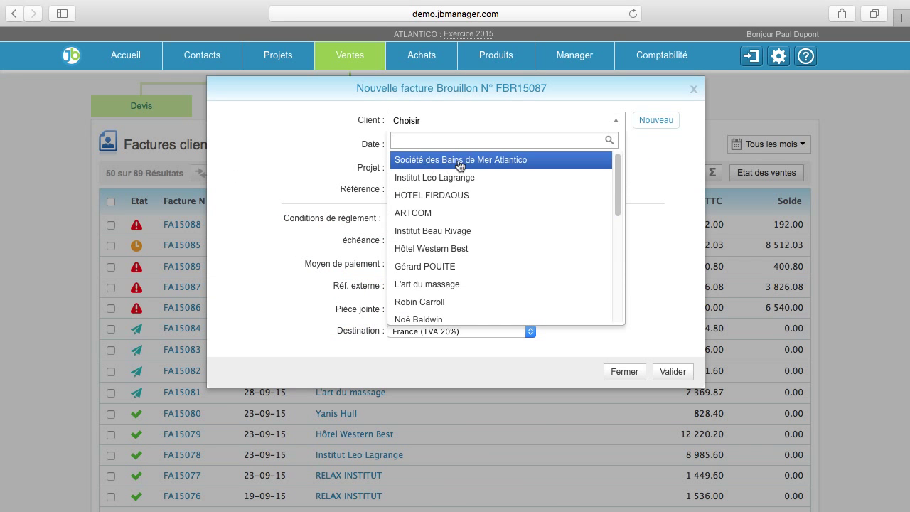
{"action": "left_click", "coordinate": [460, 160]}
Set the new invoice's date to 05-05-2015.
{"action": "left_click", "coordinate": [429, 147]}
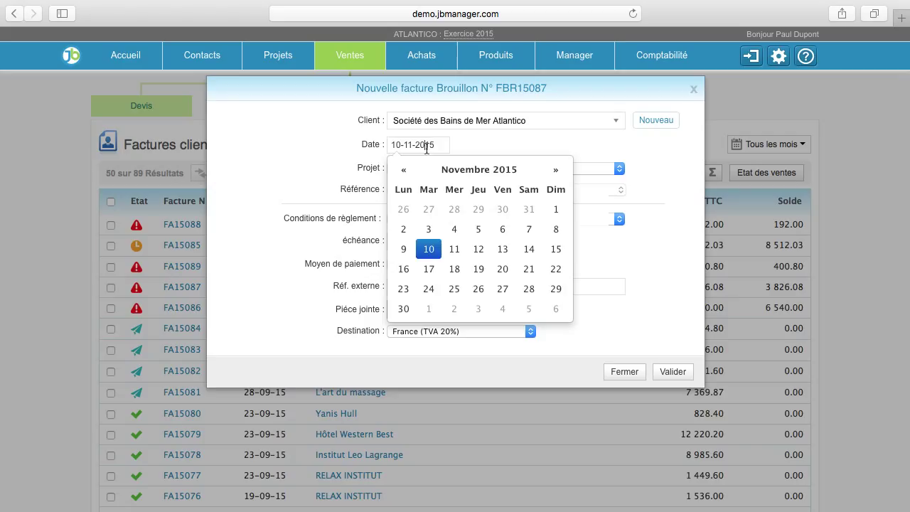
{"action": "left_click", "coordinate": [405, 170]}
{"action": "left_click", "coordinate": [405, 170]}
{"action": "left_click", "coordinate": [405, 170]}
{"action": "left_click", "coordinate": [405, 170]}
{"action": "left_click", "coordinate": [405, 170]}
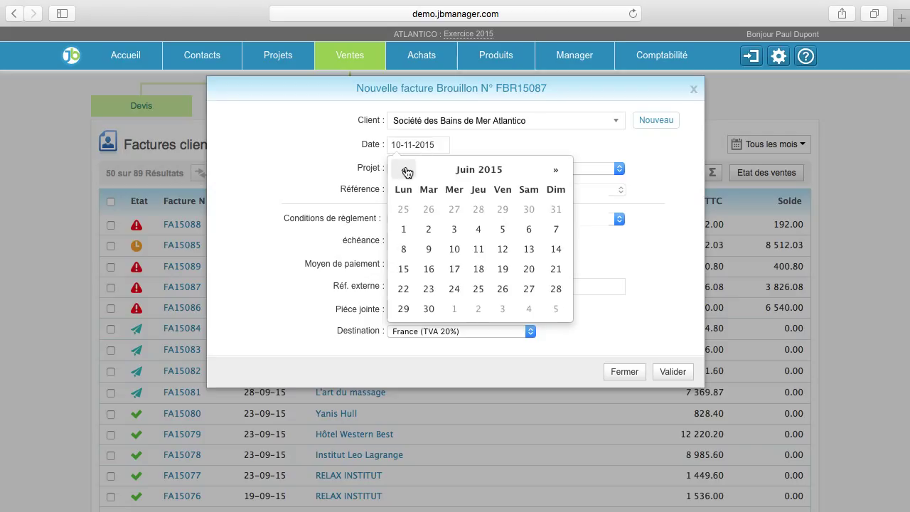
{"action": "left_click", "coordinate": [406, 170]}
{"action": "left_click", "coordinate": [429, 229]}
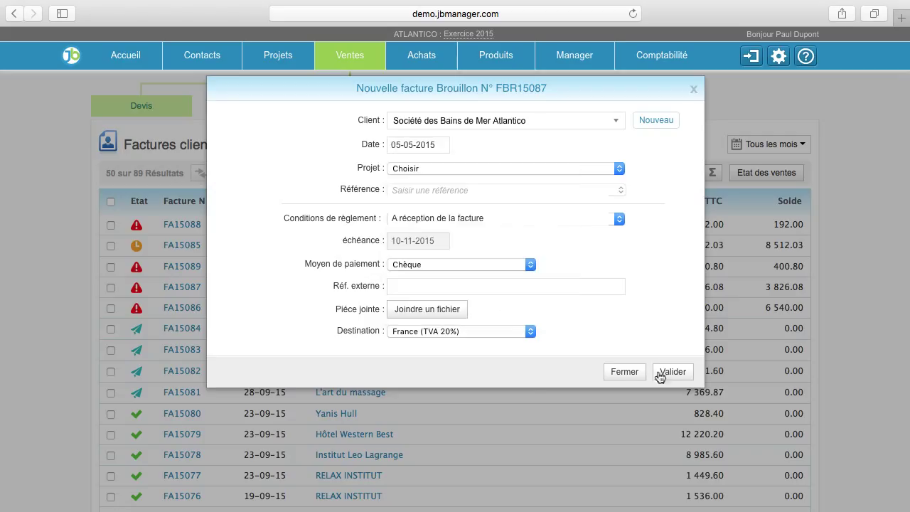
Set the invoice's destination to France (TVA 5.5%) and validate the draft.
{"action": "left_click", "coordinate": [473, 333]}
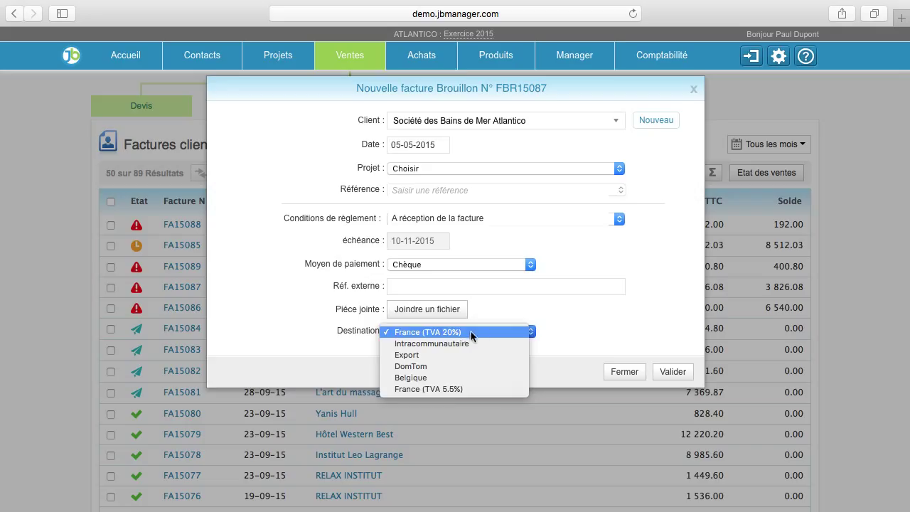
{"action": "left_click", "coordinate": [448, 390]}
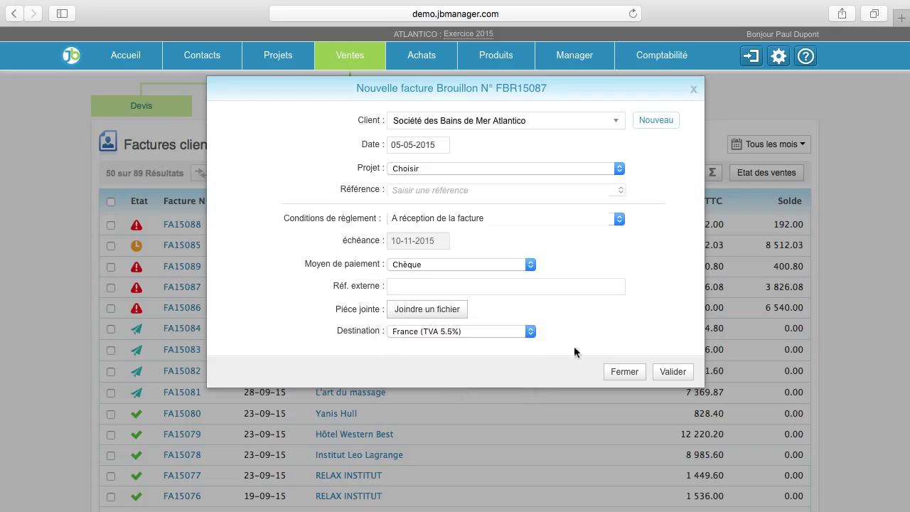
{"action": "left_click", "coordinate": [672, 373]}
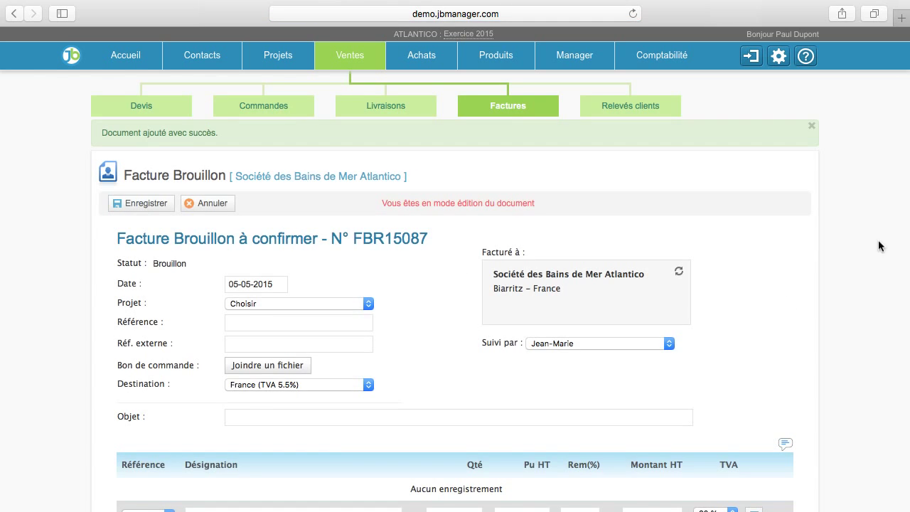
Add the product CREM01 – Crême yeux et lévres 15ml to the invoice lines with a 5.5 % TVA rate.
{"action": "left_click_drag", "start_coordinate": [905, 206], "coordinate": [900, 335]}
{"action": "left_click", "coordinate": [216, 274]}
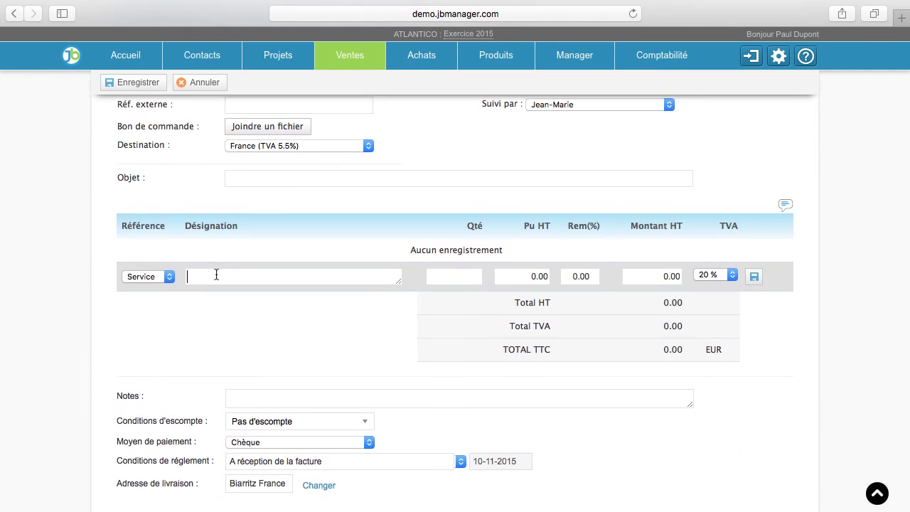
{"action": "type", "text": "crem"}
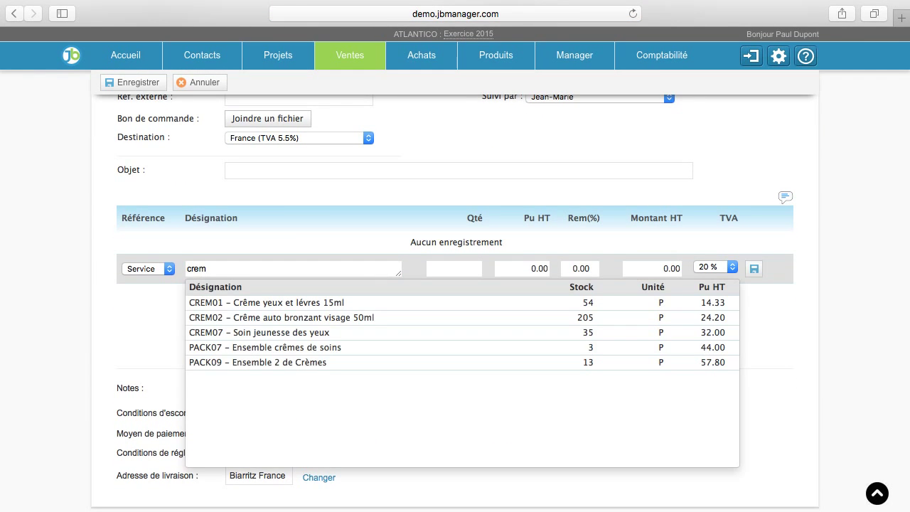
{"action": "left_click", "coordinate": [249, 302]}
{"action": "left_click", "coordinate": [717, 266]}
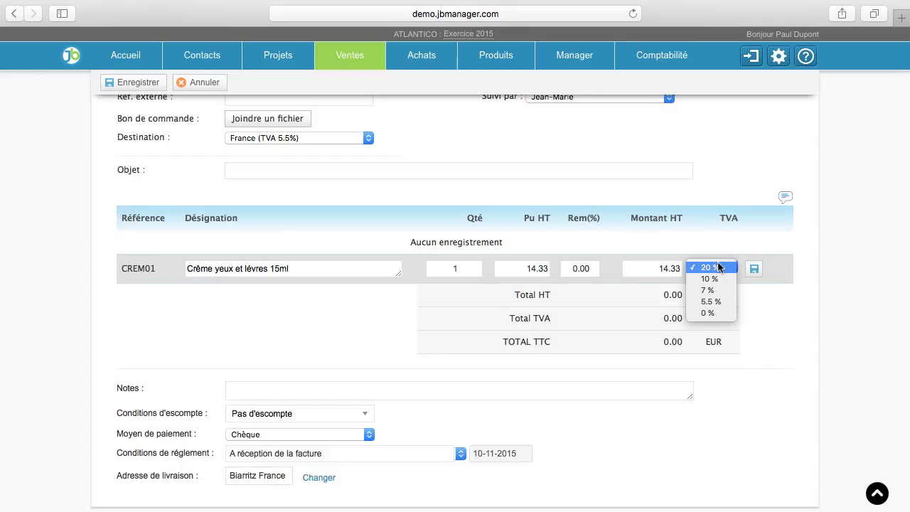
{"action": "left_click", "coordinate": [714, 302]}
{"action": "left_click", "coordinate": [754, 272]}
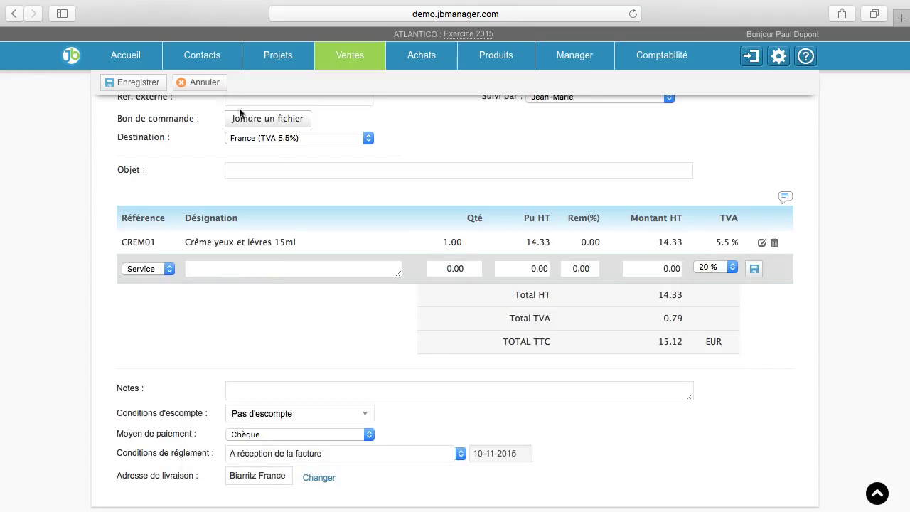
Save the draft invoice and confirm it as a final invoice.
{"action": "left_click", "coordinate": [145, 83]}
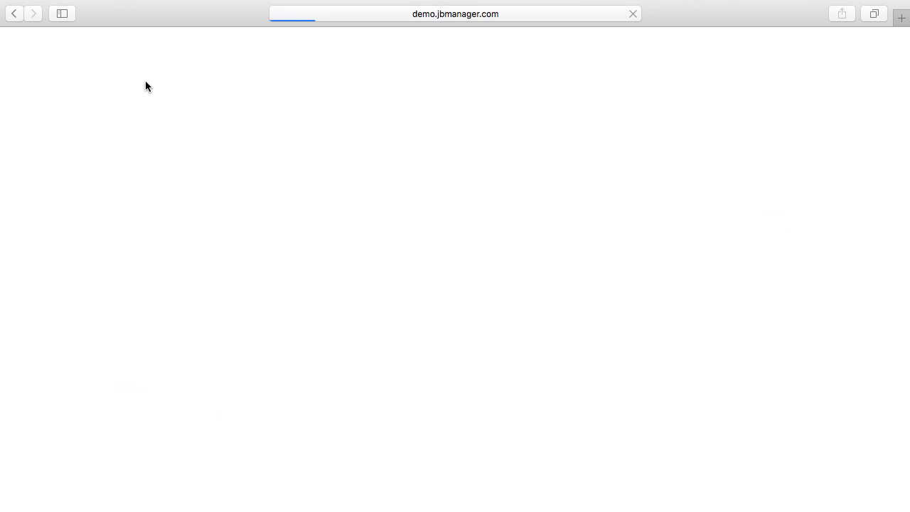
{"action": "left_click", "coordinate": [213, 204]}
{"action": "left_click", "coordinate": [599, 183]}
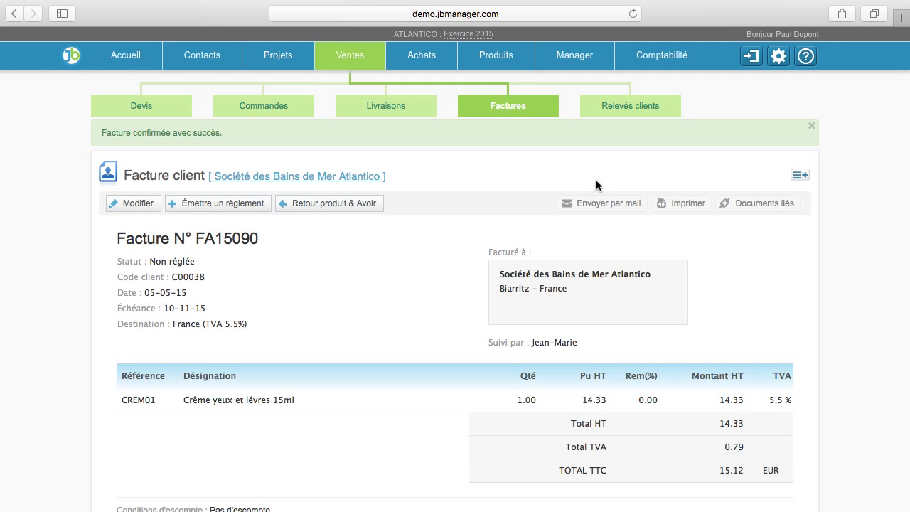
Open the sales report (Etat des ventes) for Mai and print it as a PDF.
{"action": "left_click", "coordinate": [515, 111]}
{"action": "left_click", "coordinate": [779, 174]}
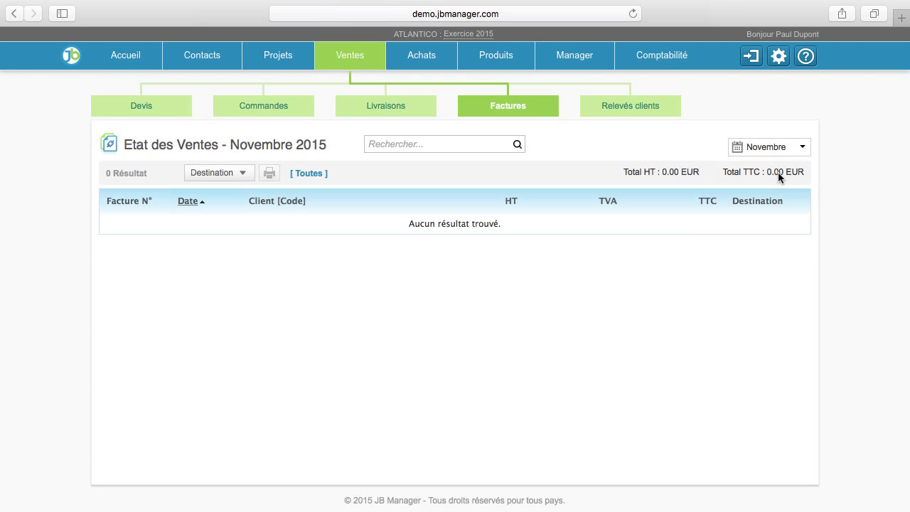
{"action": "left_click", "coordinate": [788, 151]}
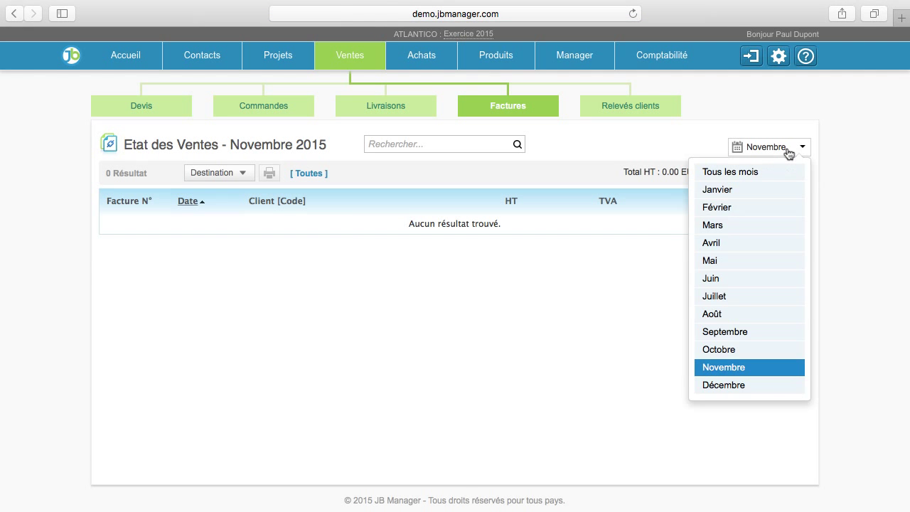
{"action": "left_click", "coordinate": [719, 260]}
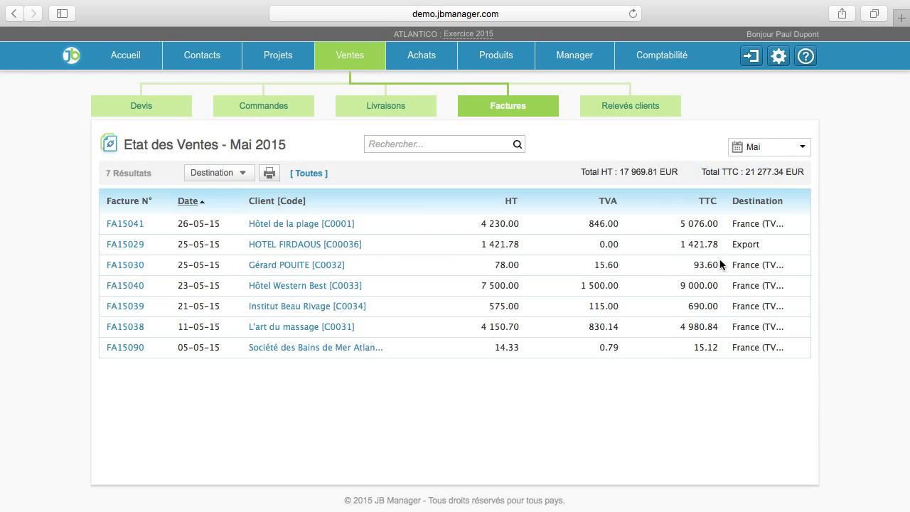
{"action": "left_click", "coordinate": [270, 173]}
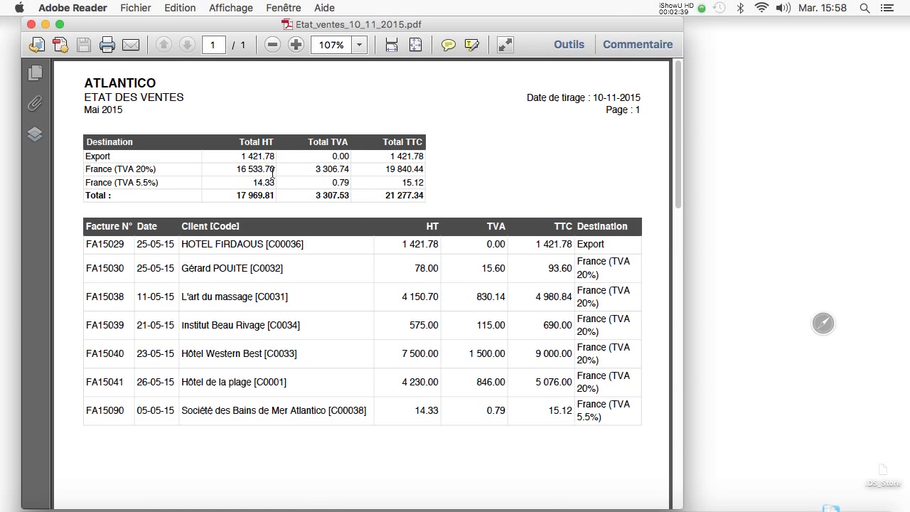